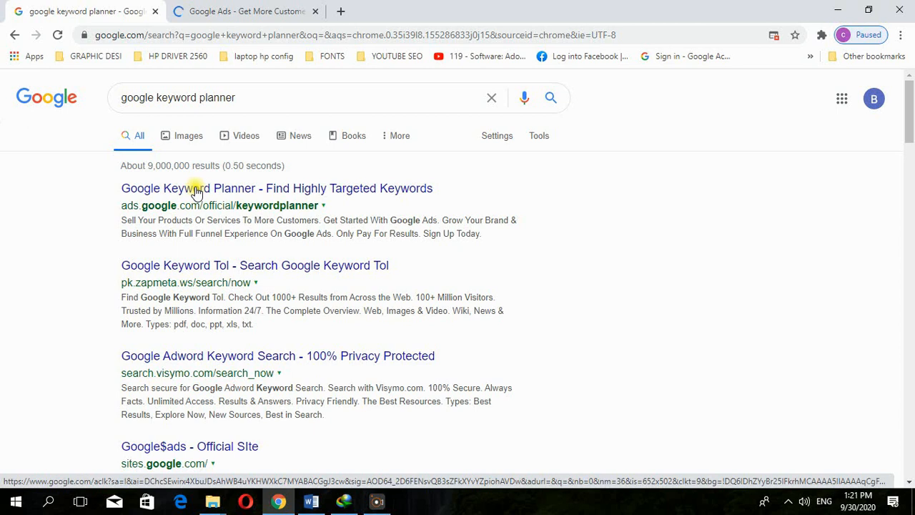
# - Open the Google Keyword Planner site from the search results, close the duplicate tabs and start signing in to Google Ads
pyautogui.click(280, 190)
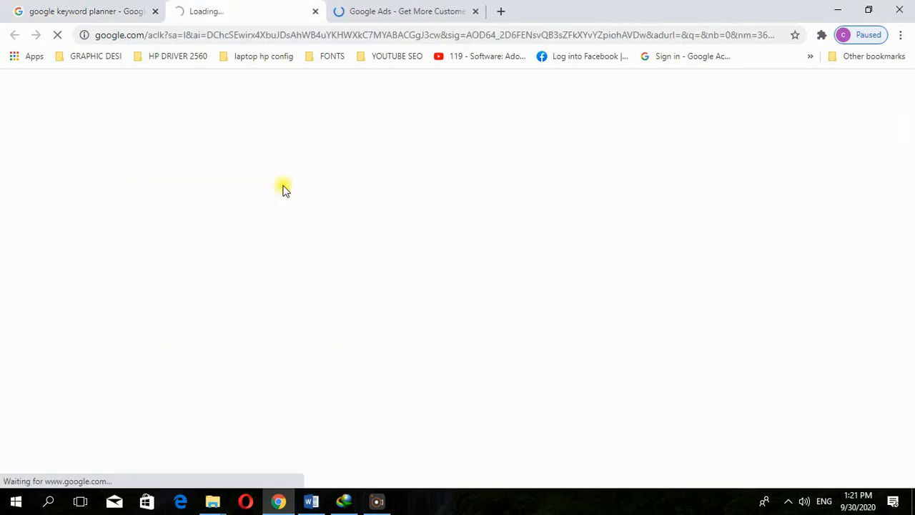
pyautogui.click(315, 11)
pyautogui.click(283, 14)
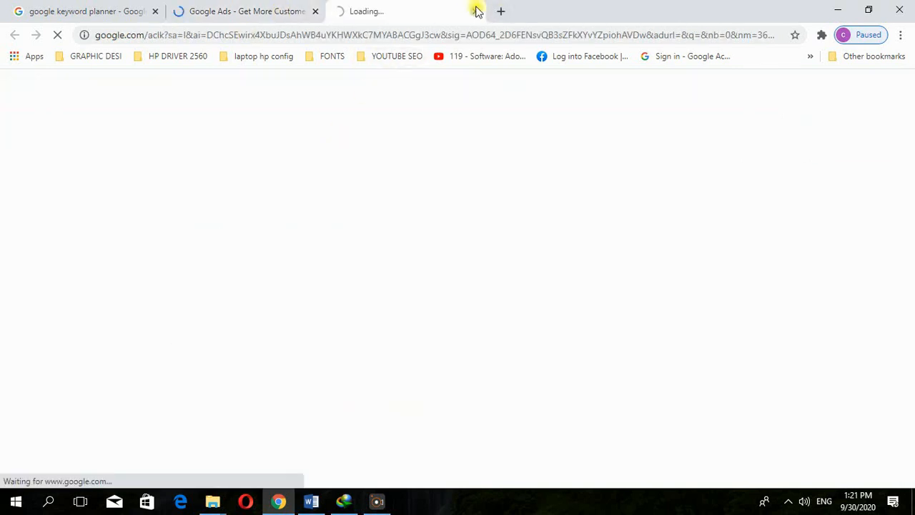
pyautogui.click(476, 11)
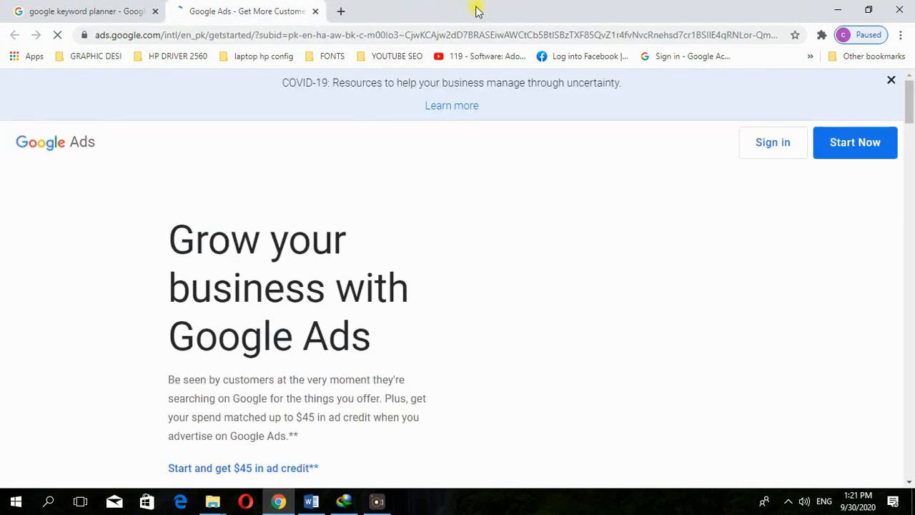
pyautogui.click(773, 145)
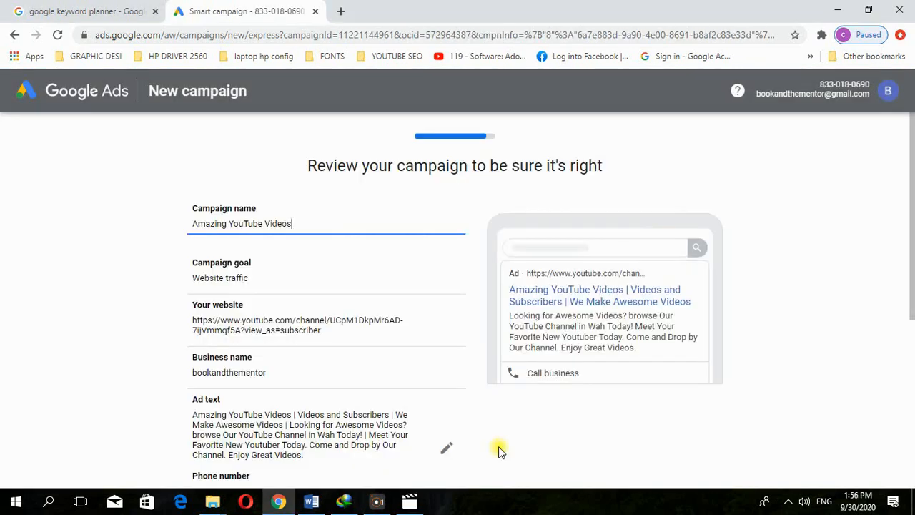
# - Permanently remove the Google Ads account whose setup is still in progress and sign in to Google Ads again
pyautogui.click(885, 95)
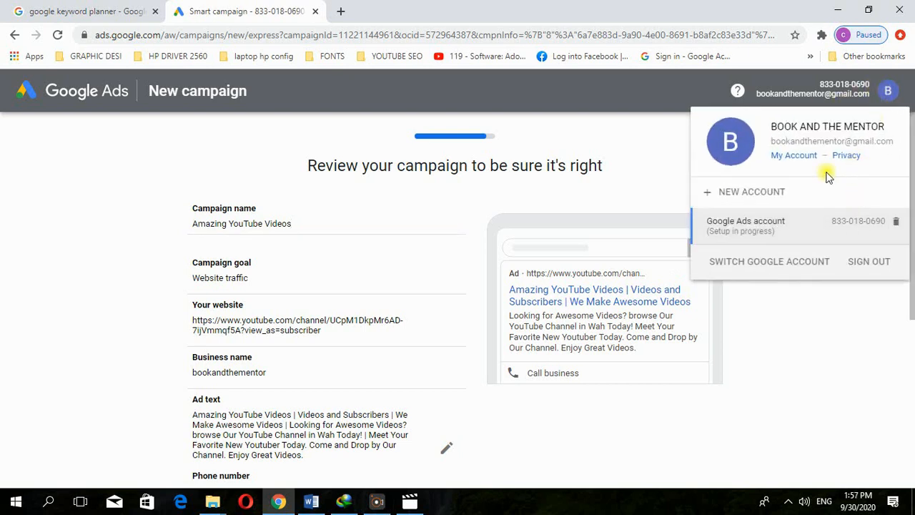
pyautogui.click(896, 223)
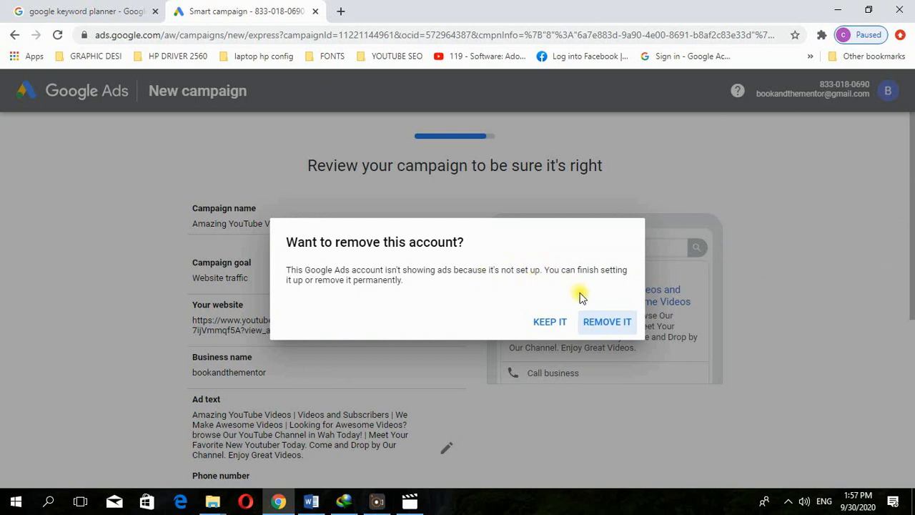
pyautogui.click(607, 323)
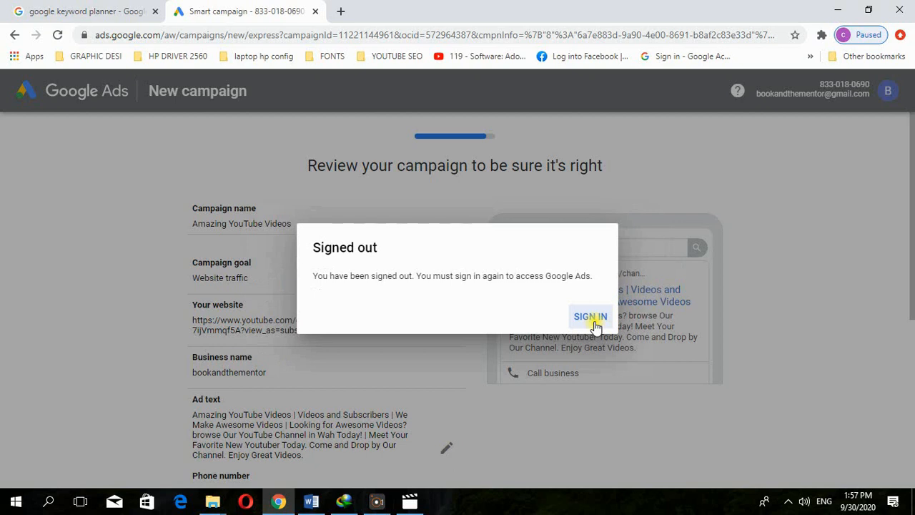
pyautogui.click(591, 317)
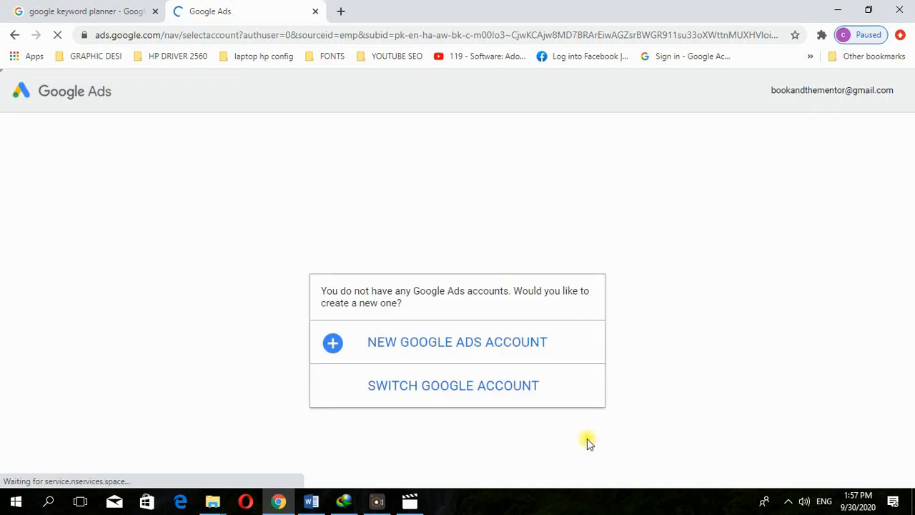
# - Start a new Google Ads account and switch its campaign setup to Expert Mode
pyautogui.click(523, 350)
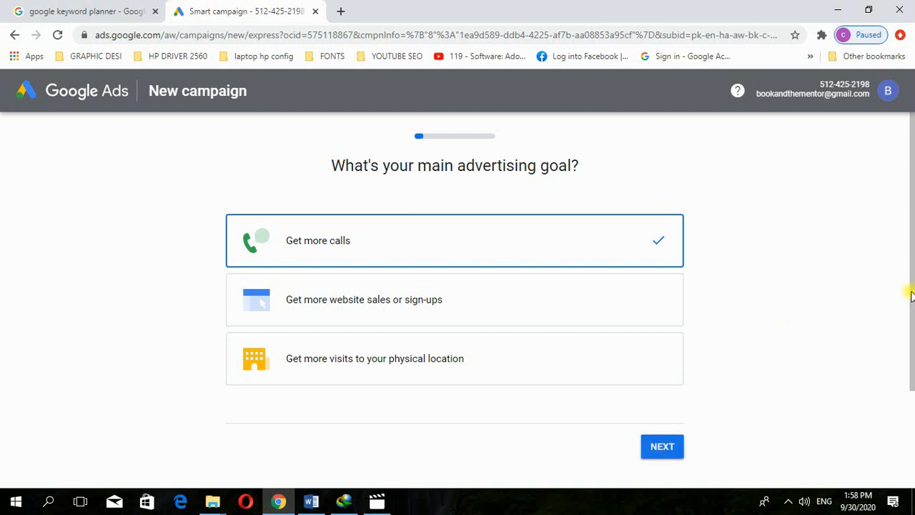
pyautogui.moveTo(912, 295); pyautogui.dragTo(913, 389)
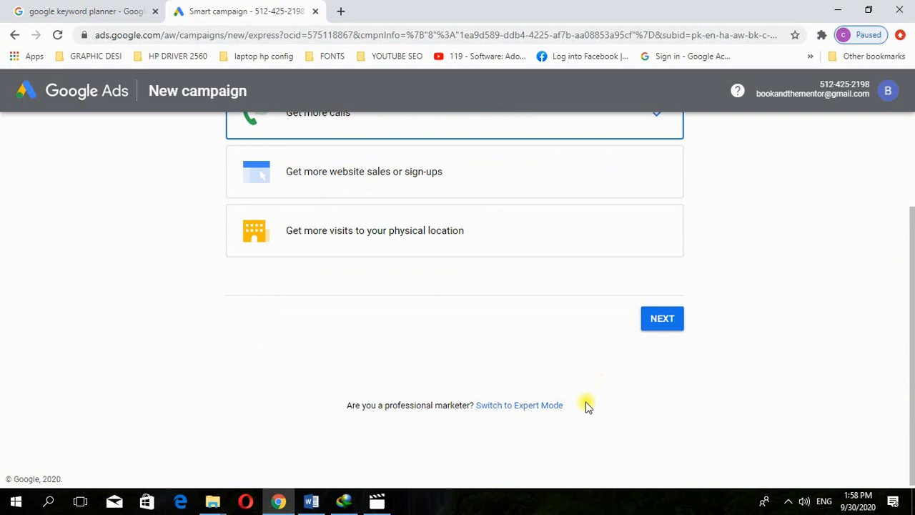
pyautogui.press('super+plus')
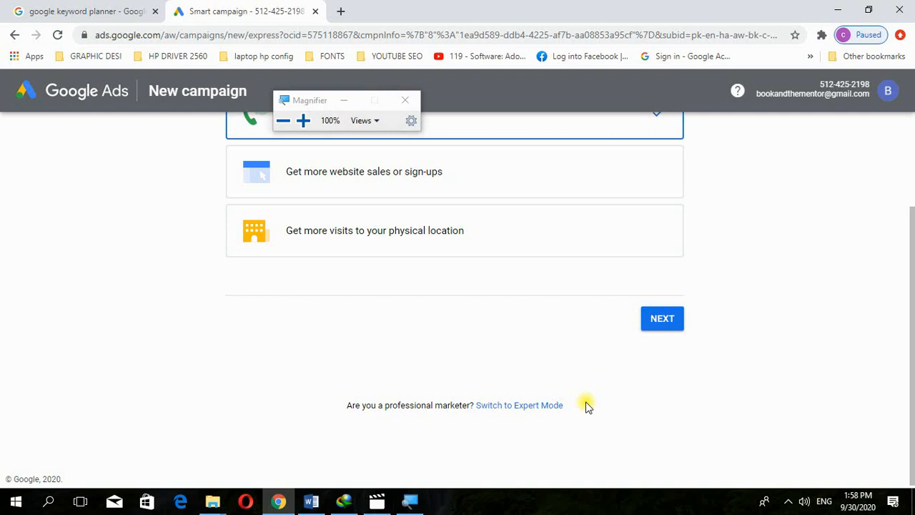
pyautogui.press('super+plus')
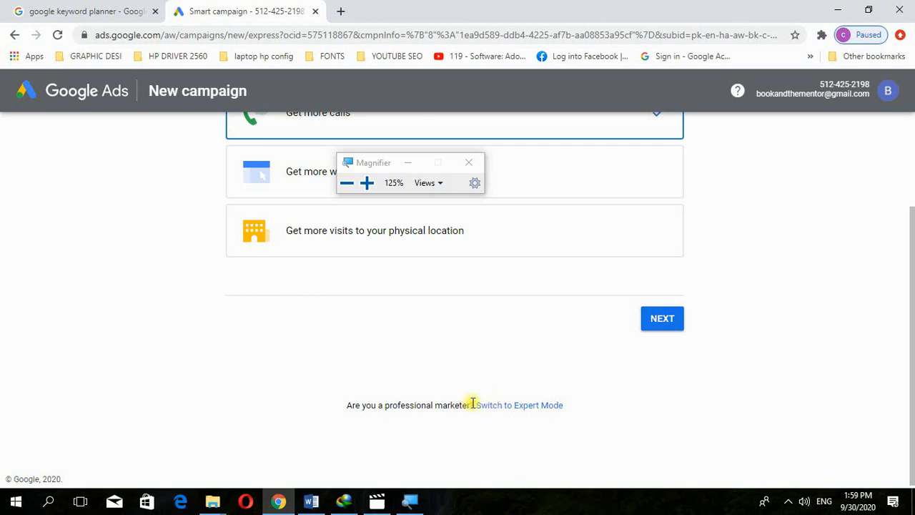
pyautogui.moveTo(475, 406); pyautogui.dragTo(513, 439)
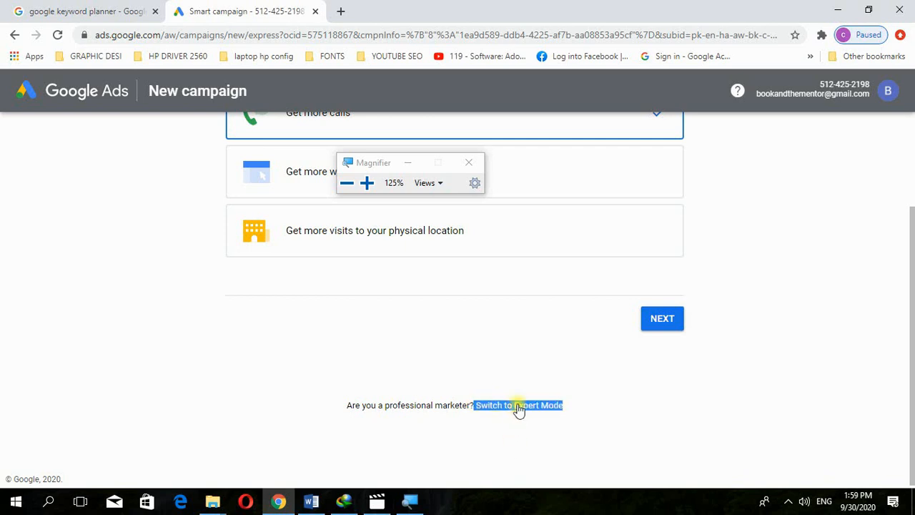
pyautogui.click(518, 413)
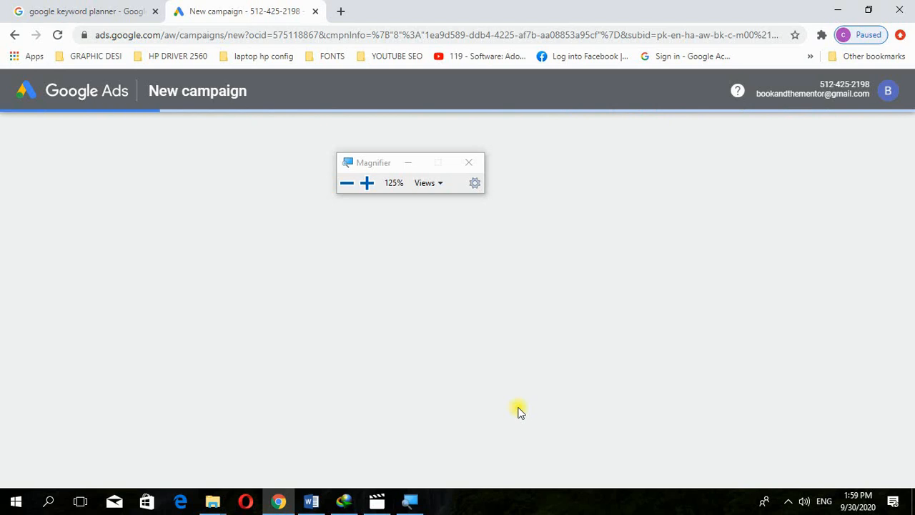
pyautogui.press('super+minus')
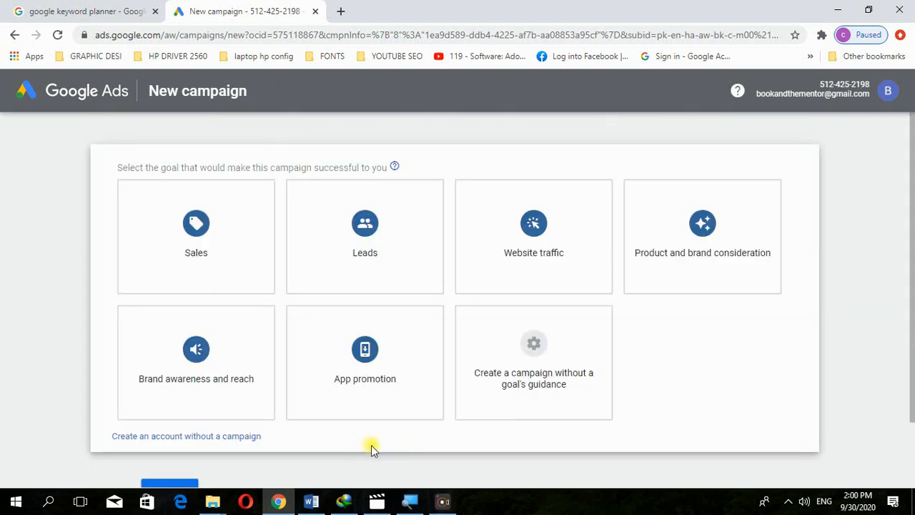
# - Create the account without a campaign, submitting Pakistan as billing country, (GMT+05:00) Pakistan Time and Pakistani Rupee (PKR) as the business information
pyautogui.scroll(-2, 371, 446)
pyautogui.scroll(2, 371, 447)
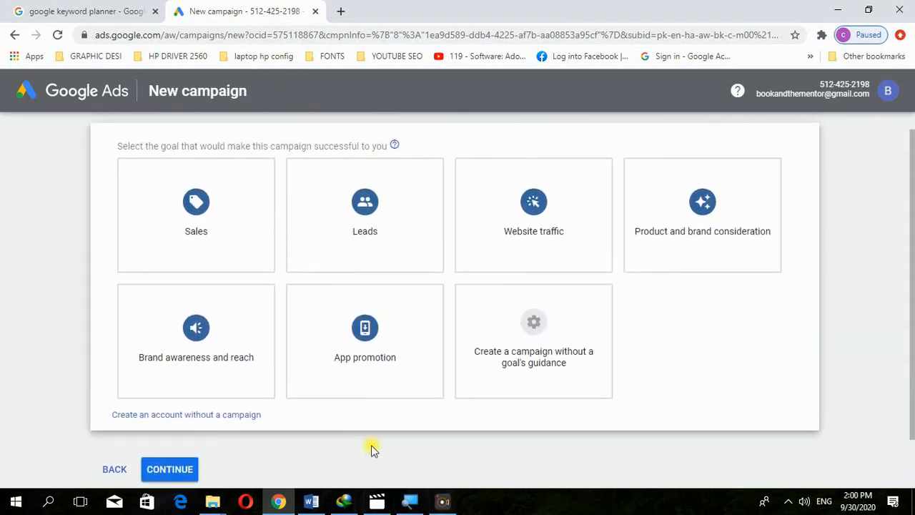
pyautogui.scroll(-1, 371, 447)
pyautogui.scroll(-1, 371, 449)
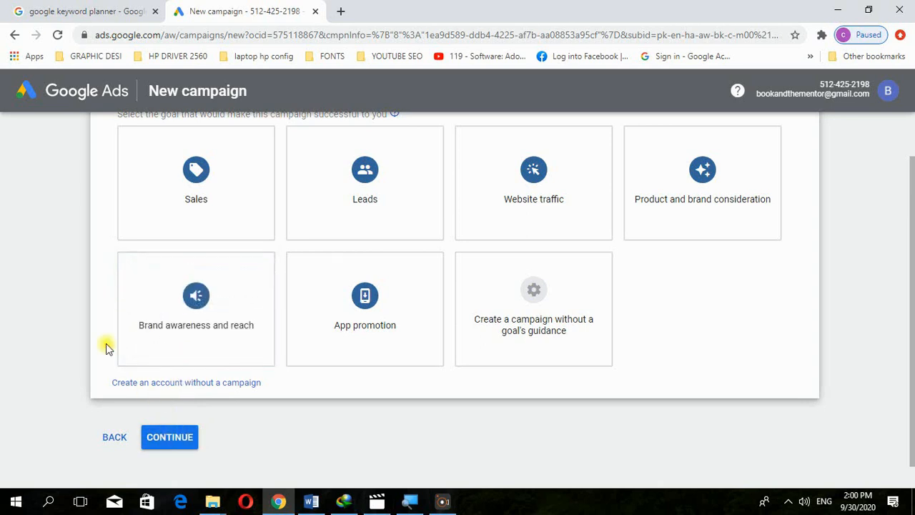
pyautogui.moveTo(116, 387); pyautogui.dragTo(147, 402)
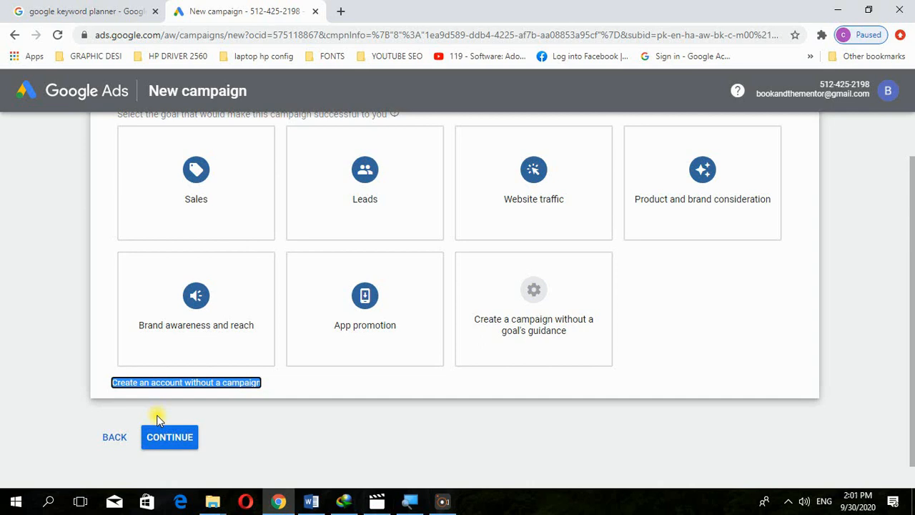
pyautogui.click(176, 383)
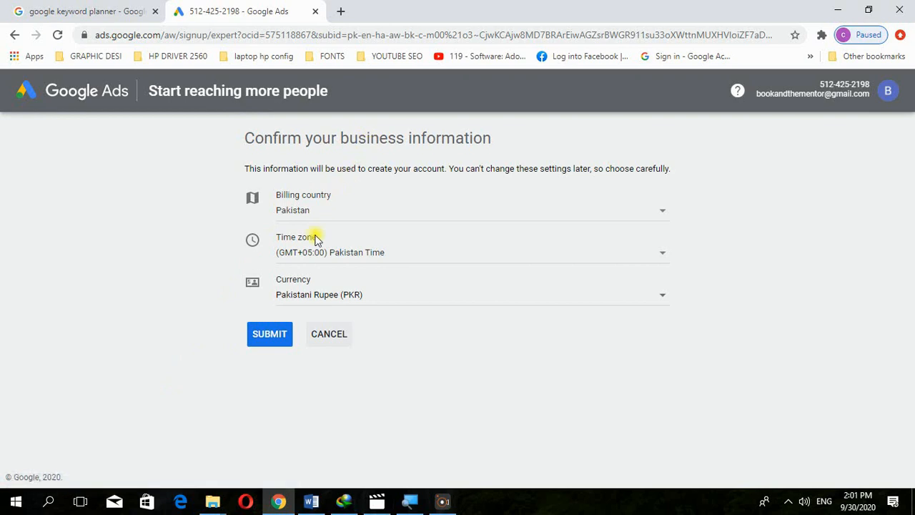
pyautogui.click(277, 335)
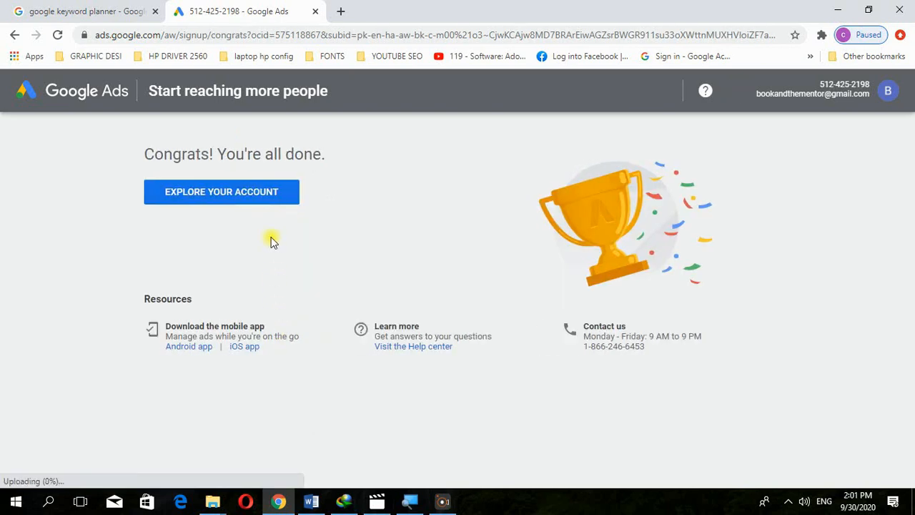
# - Enter the newly created account and open Keyword Planner, acknowledging the settings notice and accepting the Refine your Keywords guide
pyautogui.click(242, 199)
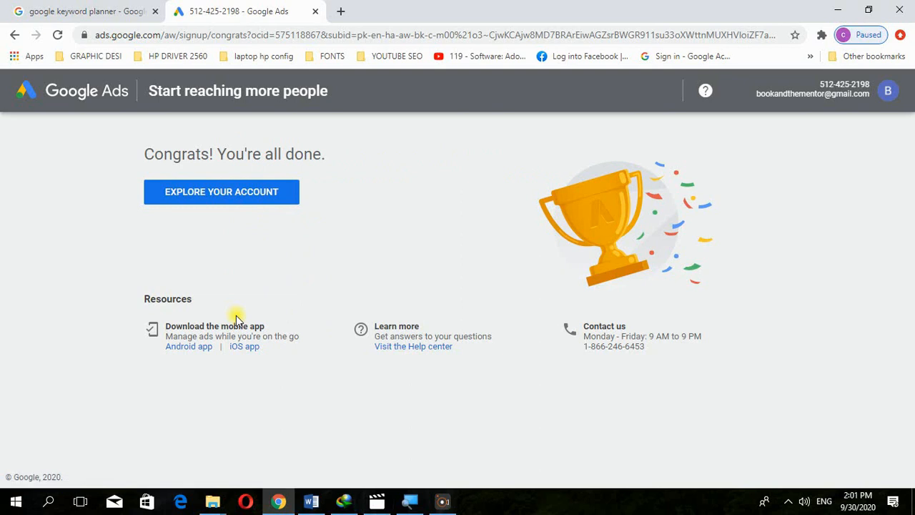
pyautogui.click(226, 194)
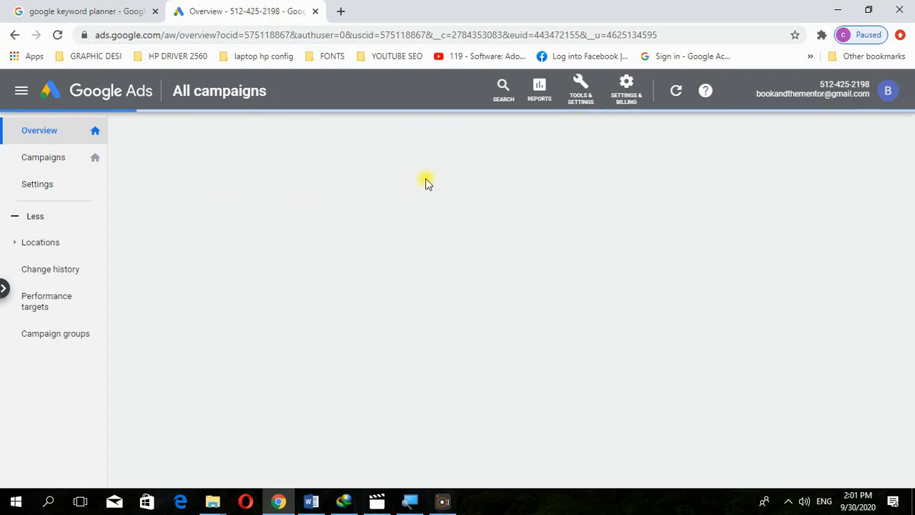
pyautogui.click(638, 102)
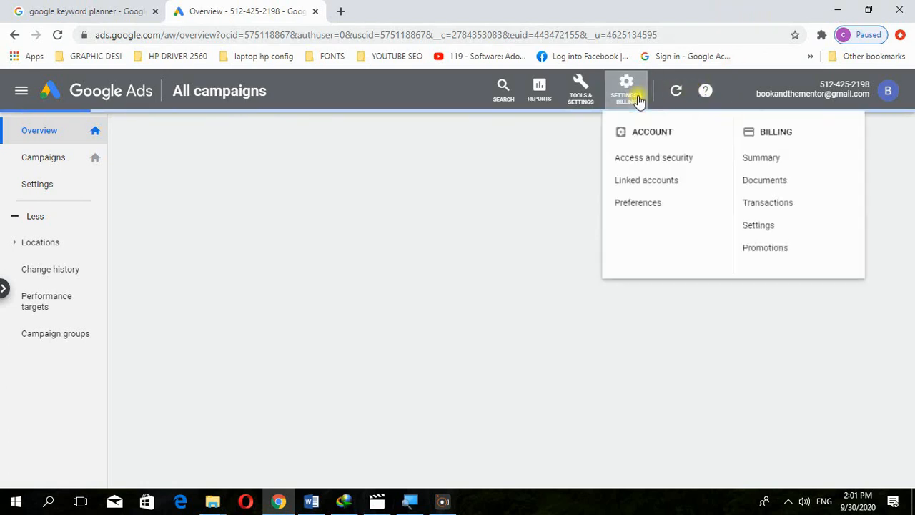
pyautogui.click(638, 102)
pyautogui.click(638, 102)
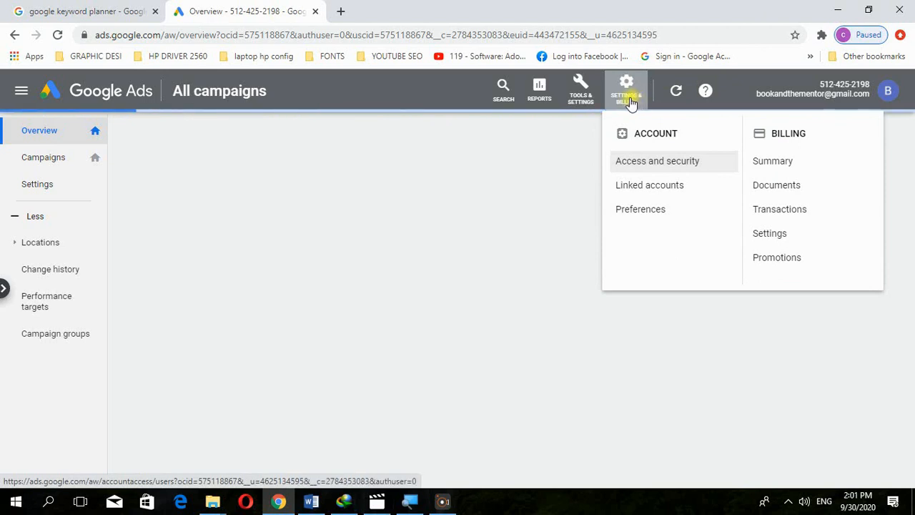
pyautogui.click(587, 93)
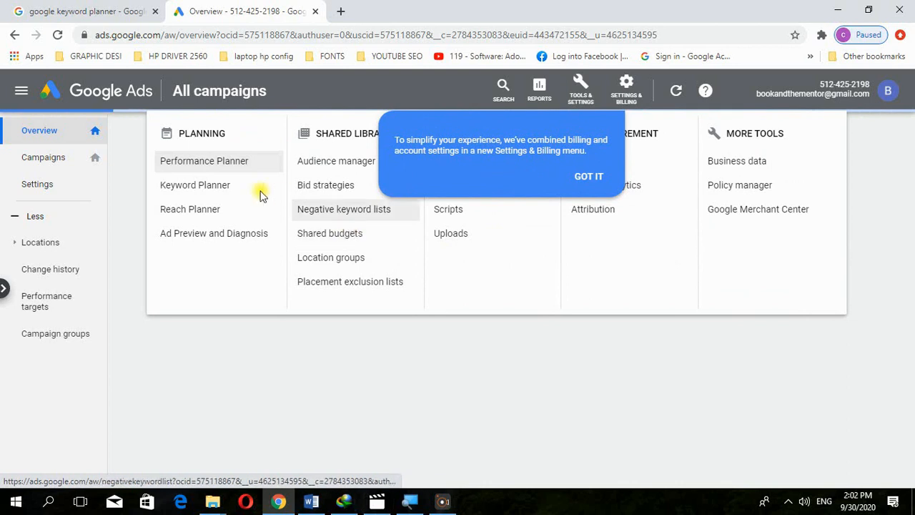
pyautogui.click(238, 187)
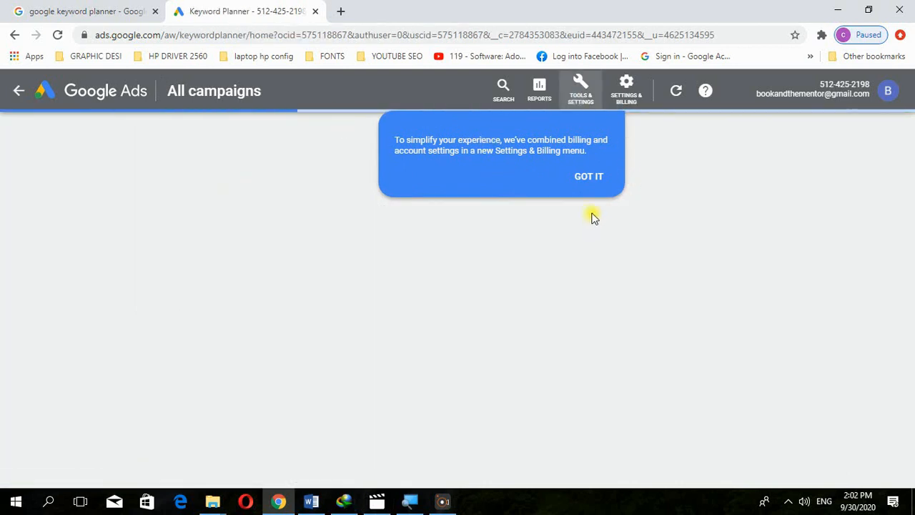
pyautogui.click(589, 176)
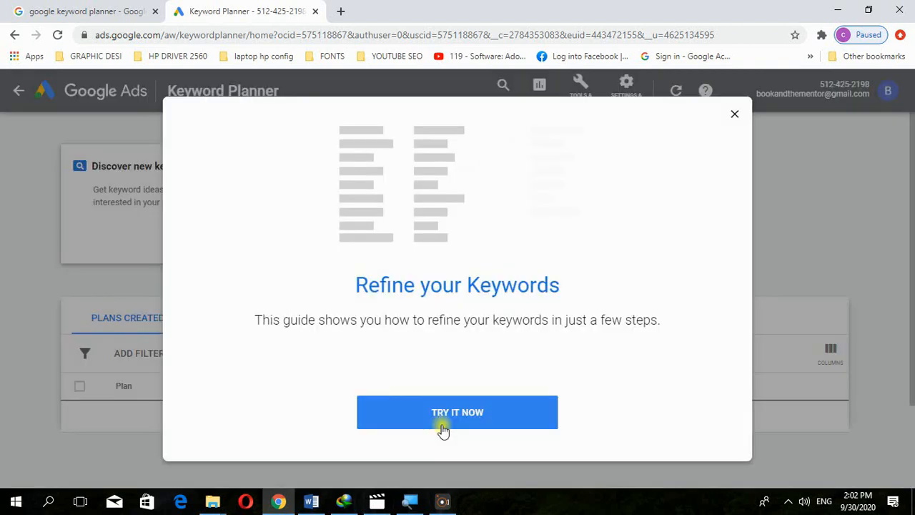
pyautogui.click(405, 413)
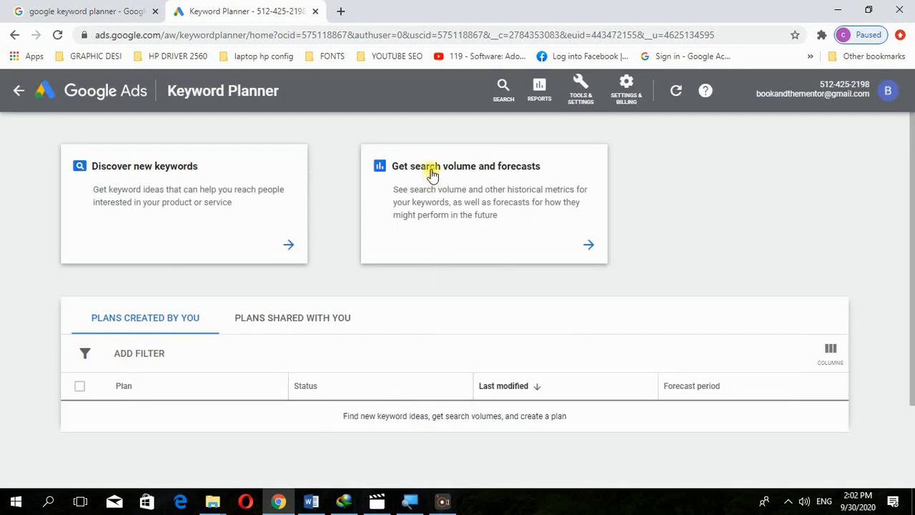
# - Discover new keywords by replacing the preset keyword with "HOW TO CHECK RAM OF LAPTOP" and get the results
pyautogui.click(172, 170)
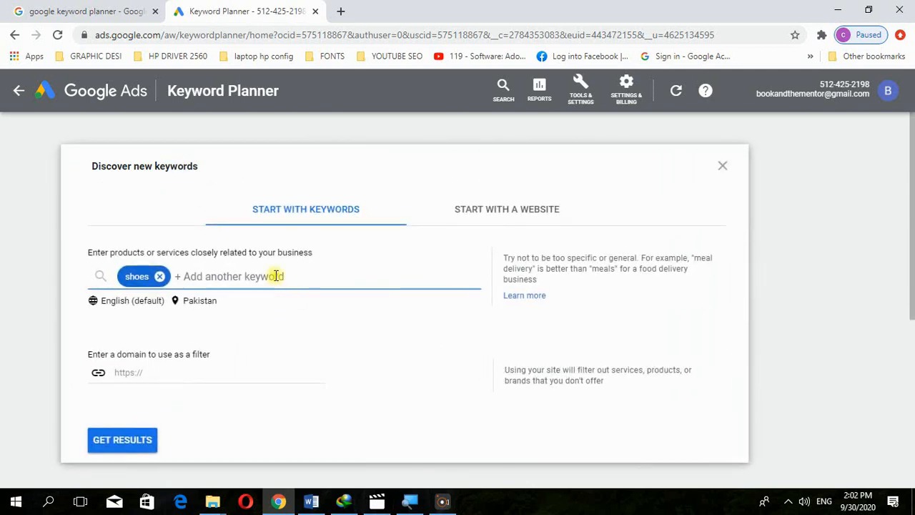
pyautogui.click(158, 276)
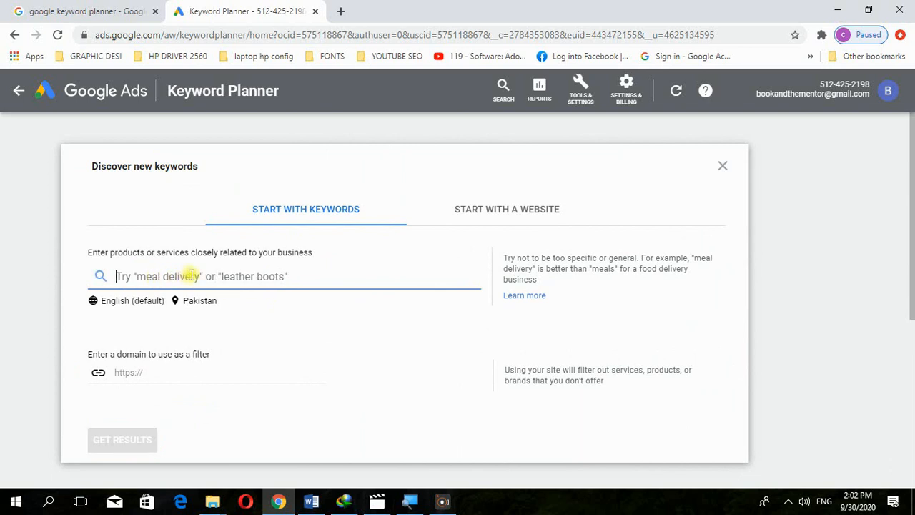
pyautogui.write('HOW TO CHECK RAM OF LAPTOP')
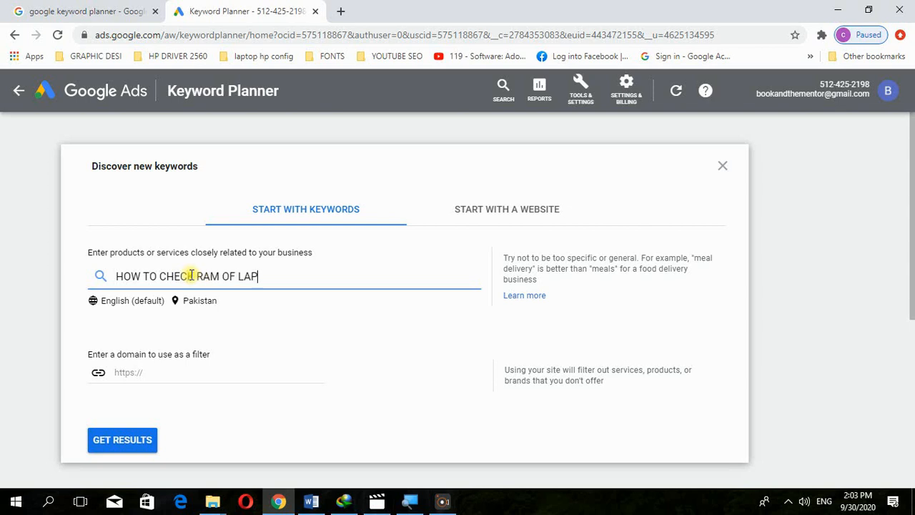
pyautogui.click(129, 440)
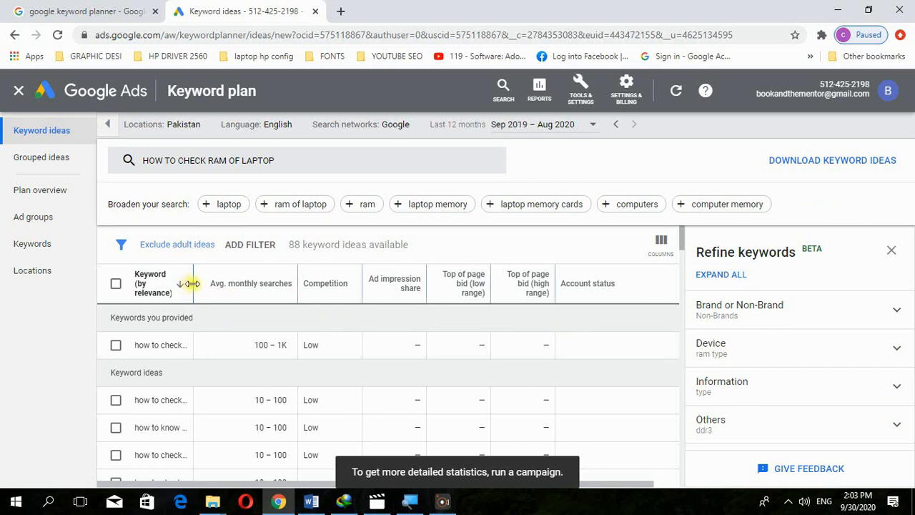
# - Widen the Keyword column so the phrases are readable and download the keyword ideas as a .csv file
pyautogui.moveTo(193, 286); pyautogui.dragTo(273, 281)
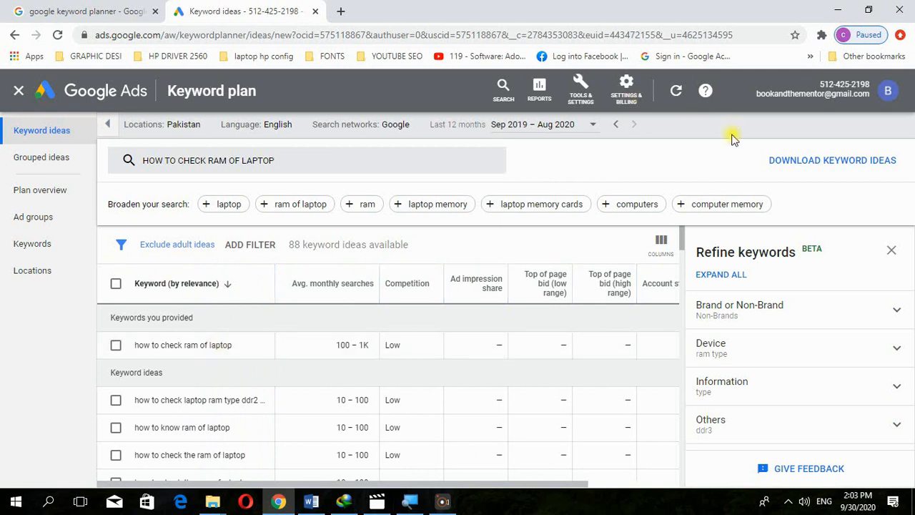
pyautogui.click(813, 169)
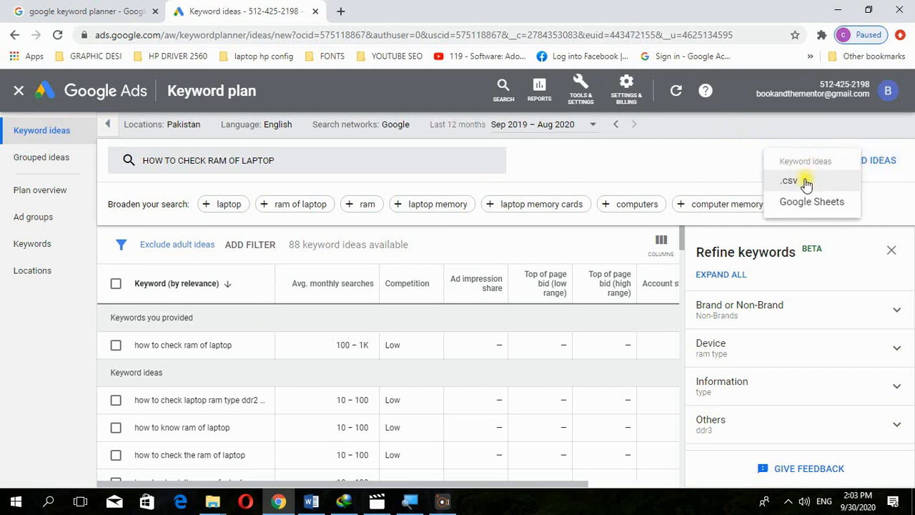
pyautogui.click(806, 182)
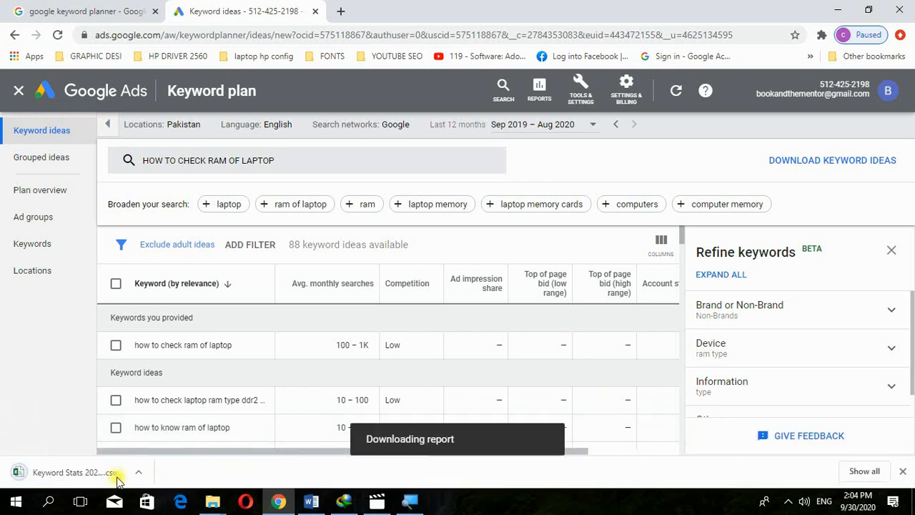
# - Switch to Excel by opening the downloaded Keyword Stats .csv file and widen the Keyword and Currency columns
pyautogui.click(113, 478)
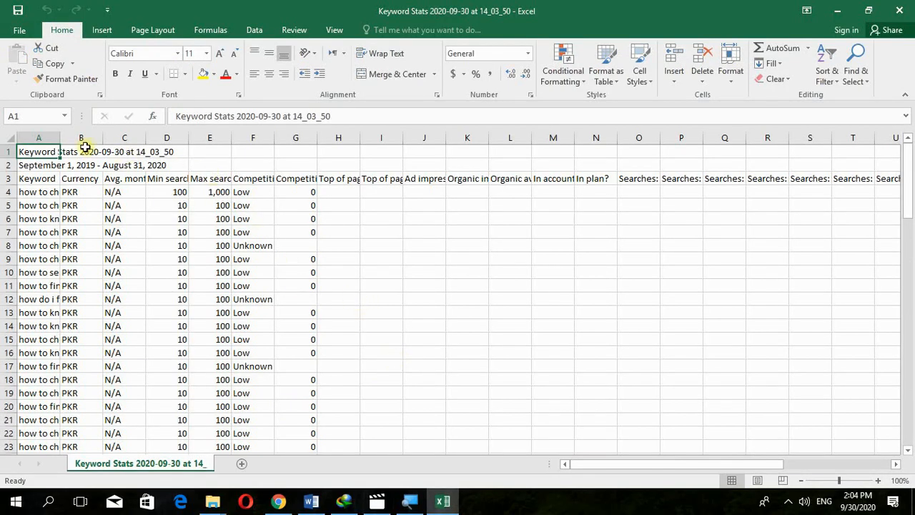
pyautogui.moveTo(61, 140); pyautogui.dragTo(246, 133)
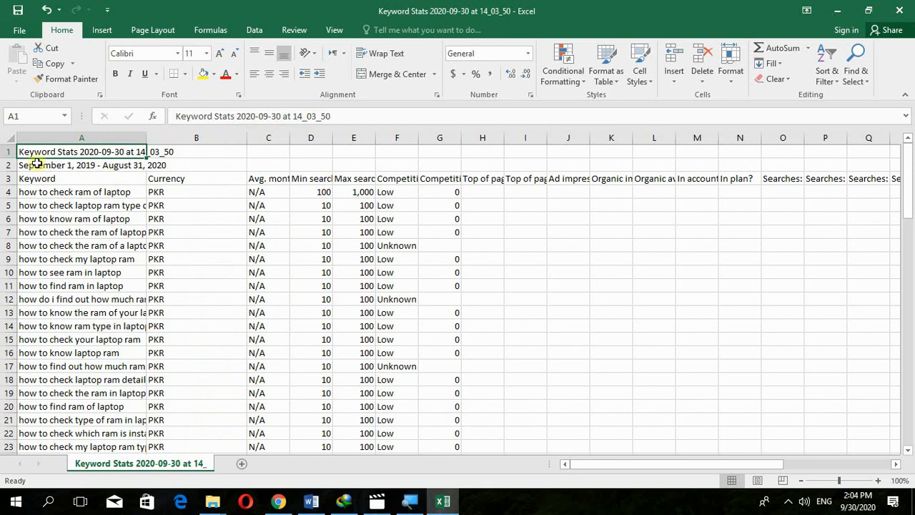
# - Format the entire sheet in Arial Black at size 20 and autofit all columns to their contents
pyautogui.click(8, 134)
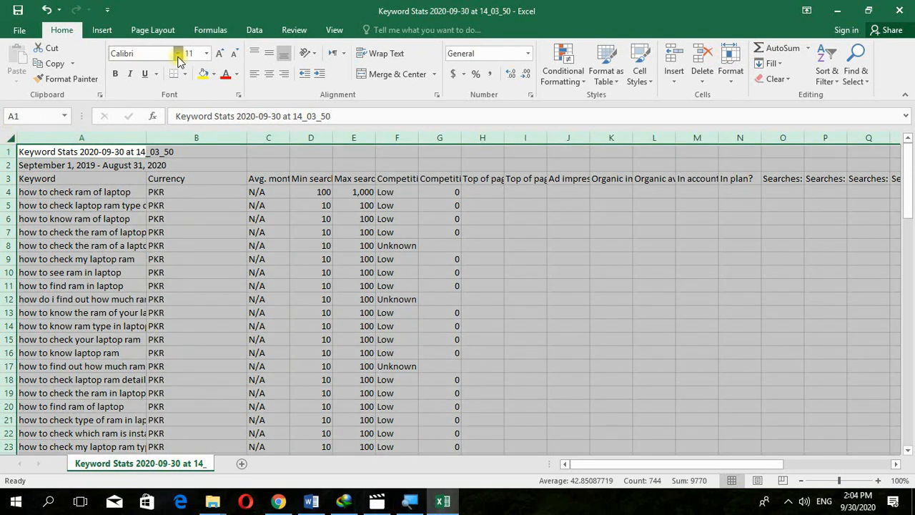
pyautogui.click(178, 54)
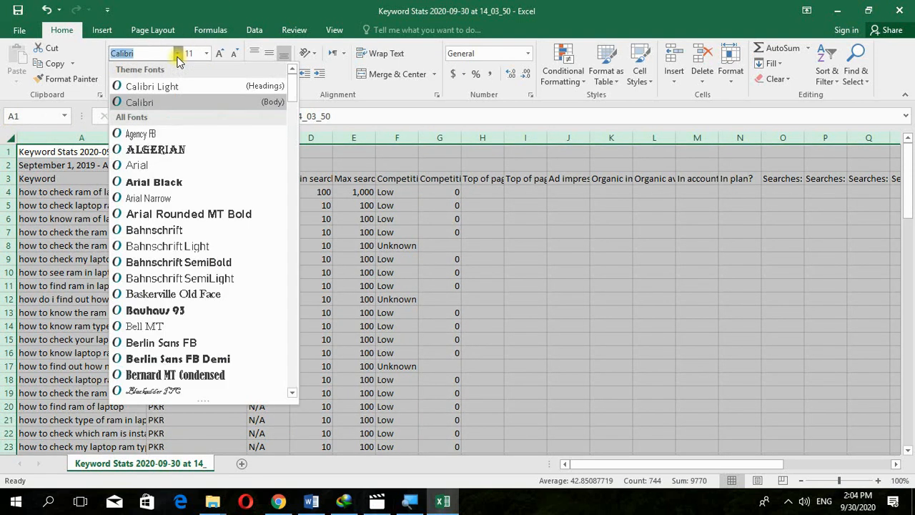
pyautogui.click(176, 181)
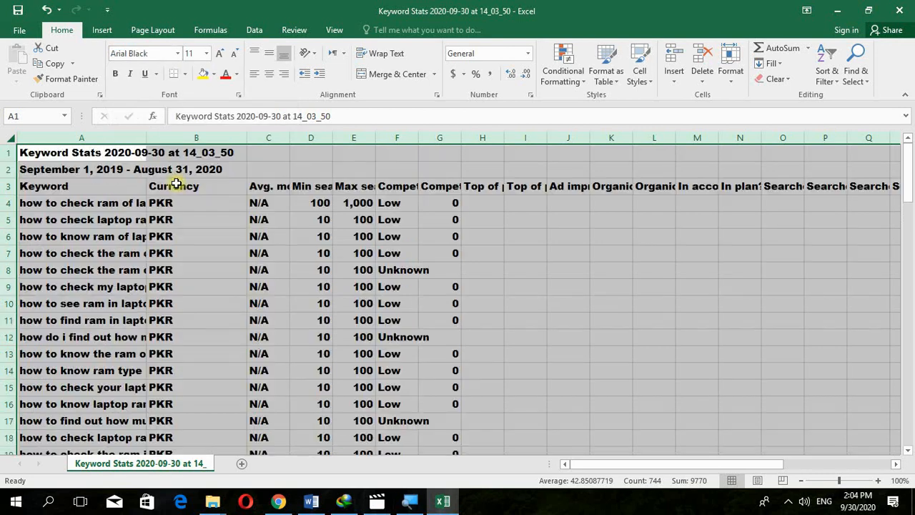
pyautogui.click(221, 54)
pyautogui.click(220, 54)
pyautogui.click(220, 55)
pyautogui.click(220, 54)
pyautogui.click(221, 54)
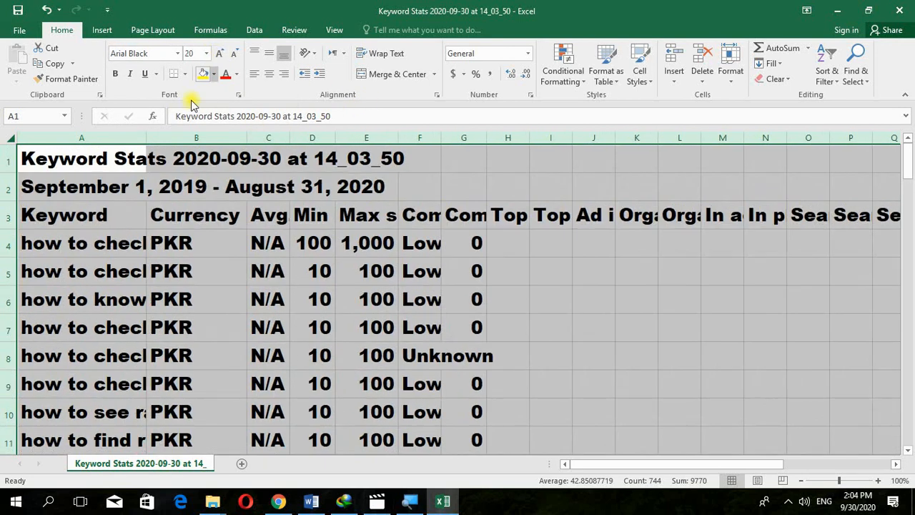
pyautogui.doubleClick(145, 142)
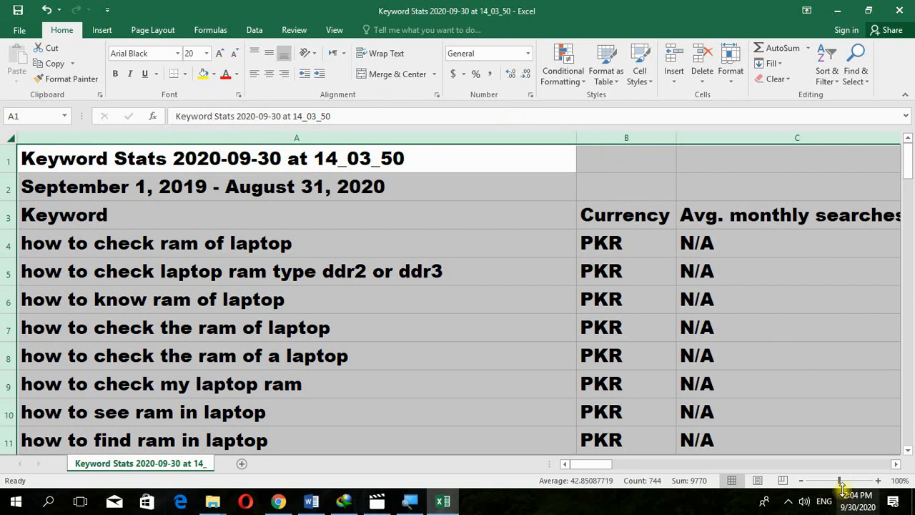
pyautogui.moveTo(841, 485); pyautogui.dragTo(820, 487)
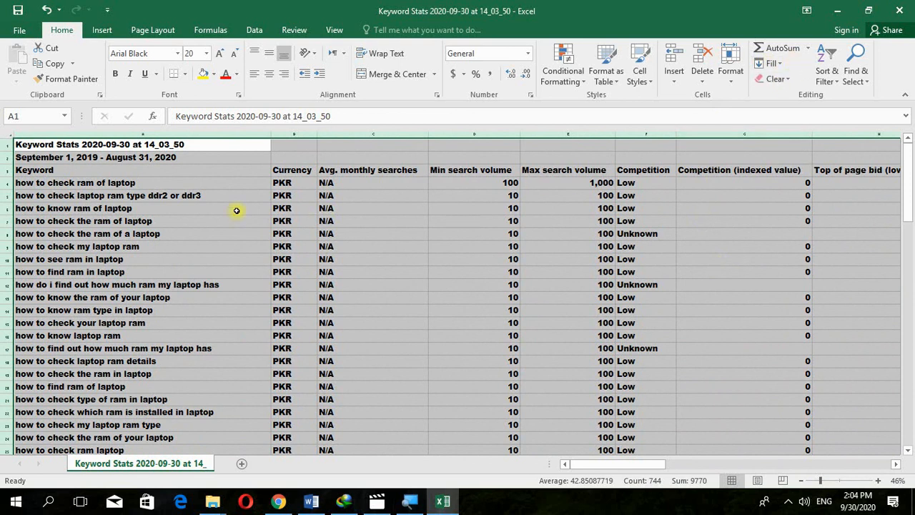
# - Add filters to the header row 3 containing Keyword, Currency and the other column titles
pyautogui.click(5, 170)
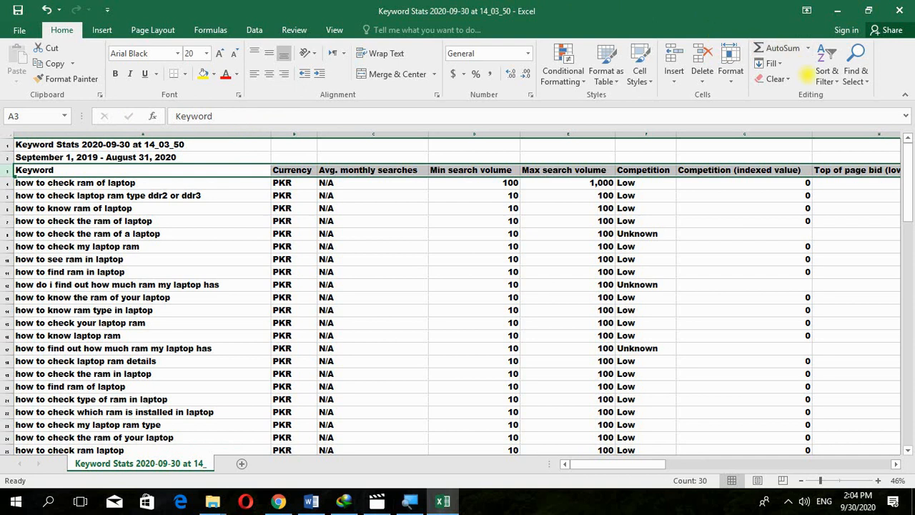
pyautogui.click(826, 75)
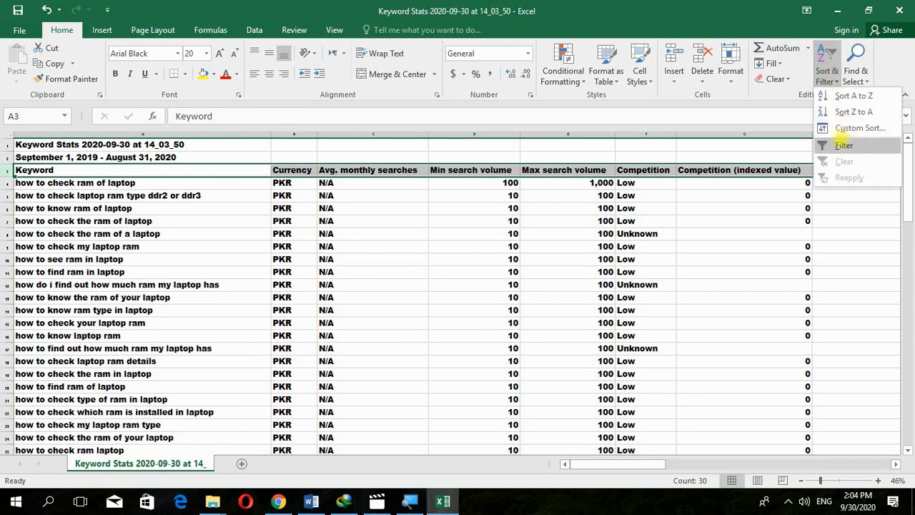
pyautogui.click(842, 144)
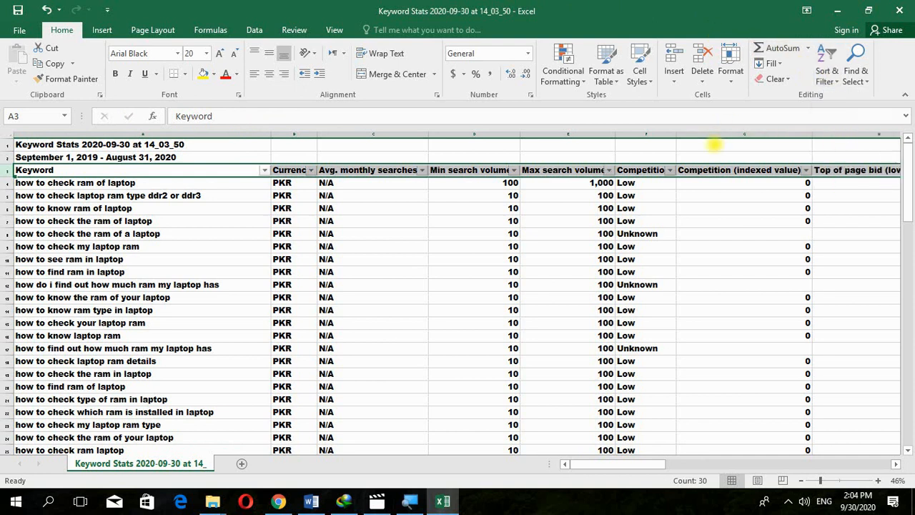
# - Filter the Competition column so that only the keywords with Low competition are shown
pyautogui.click(670, 170)
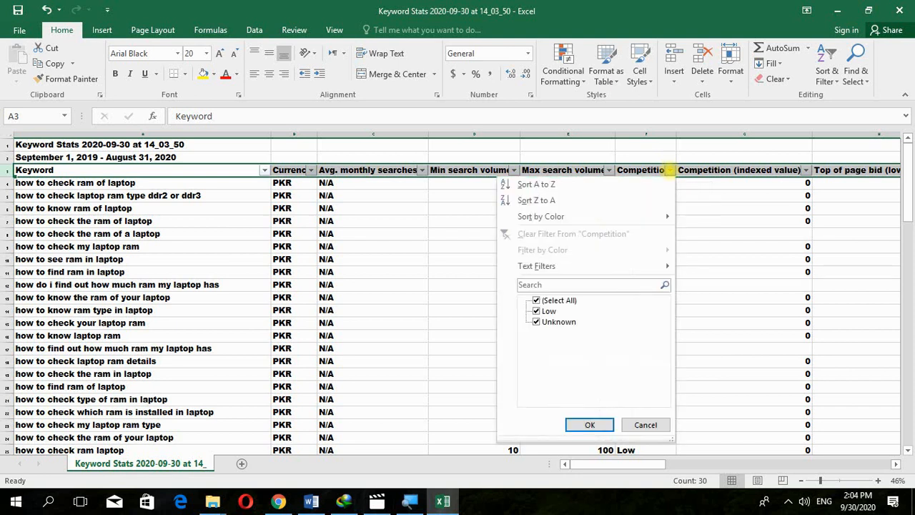
pyautogui.click(565, 300)
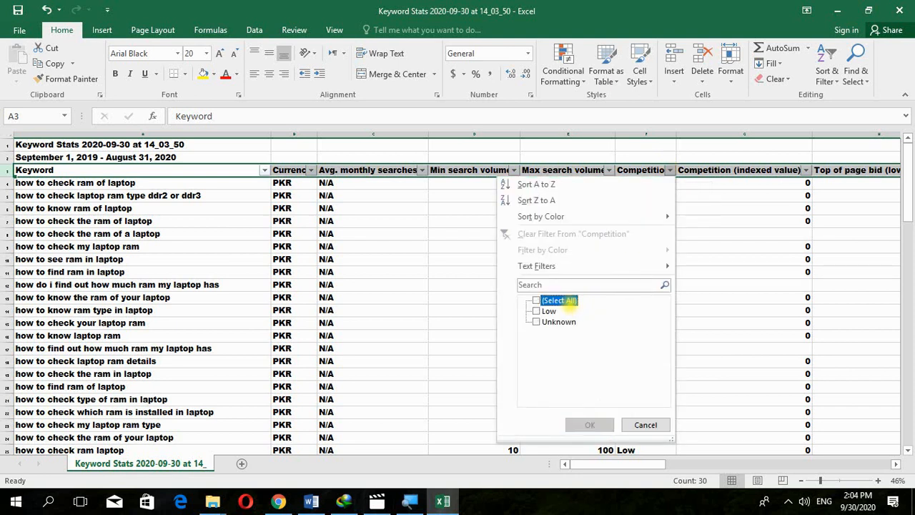
pyautogui.click(548, 311)
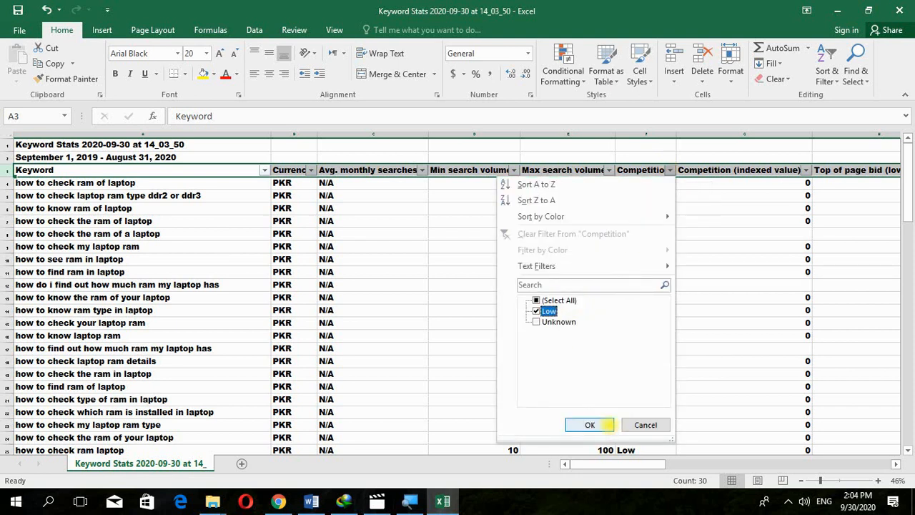
pyautogui.click(591, 424)
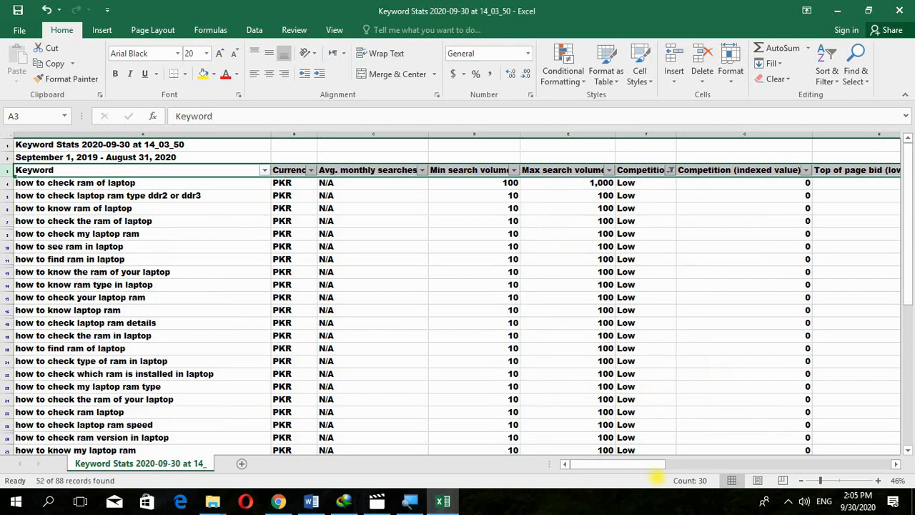
pyautogui.moveTo(658, 465); pyautogui.dragTo(901, 434)
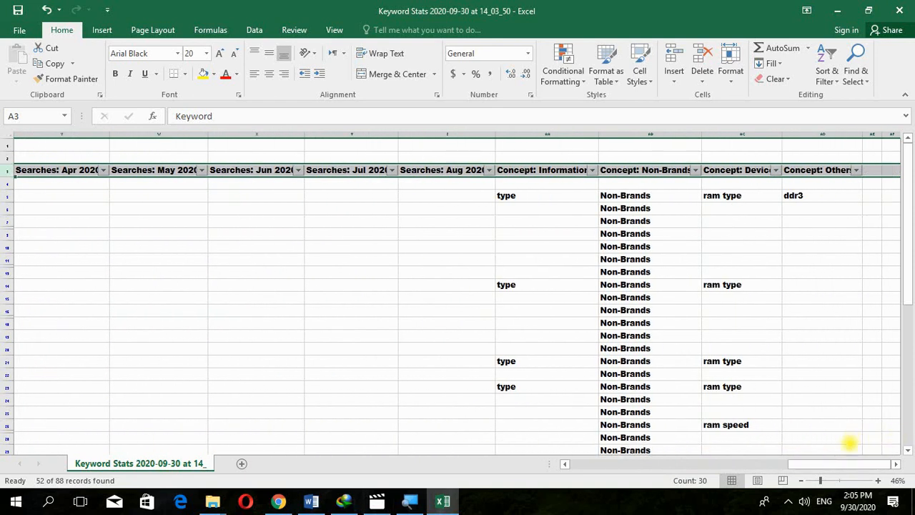
pyautogui.moveTo(838, 466); pyautogui.dragTo(490, 509)
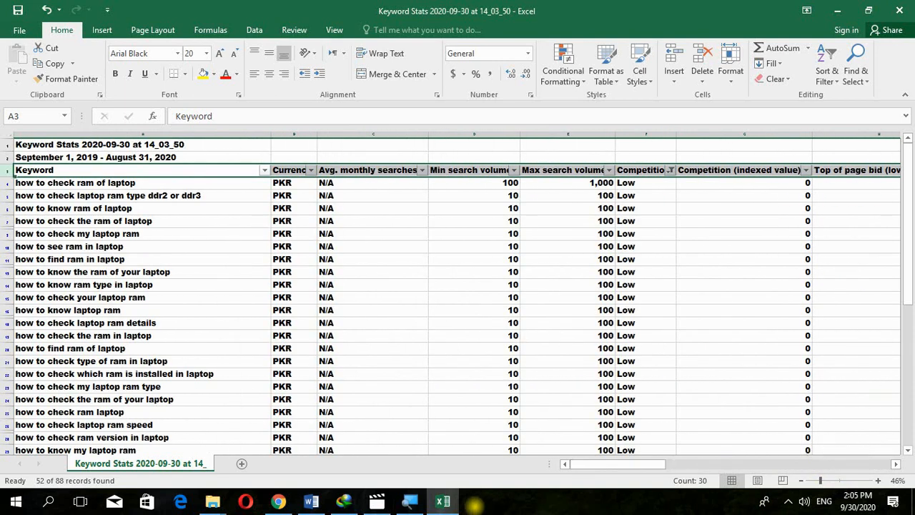